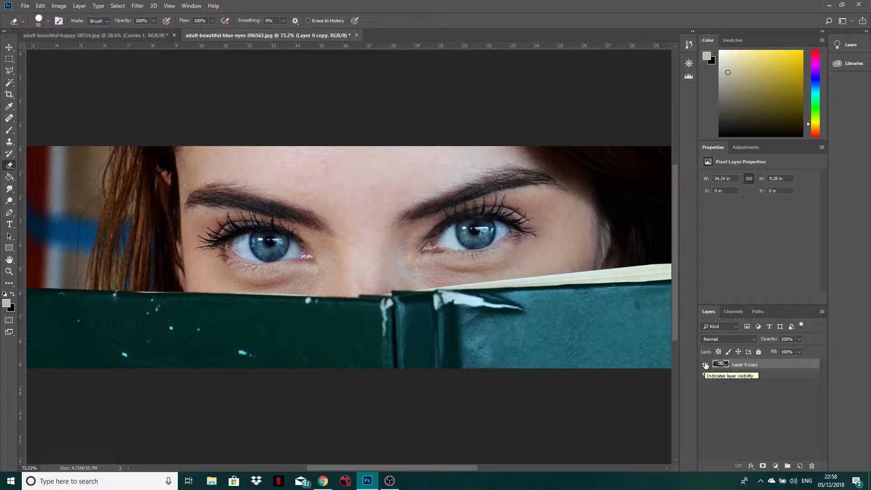
Step: Compare the retouched Layer 0 copy with the original Layer 0 by repeatedly toggling the copy's visibility
left_click(705, 365)
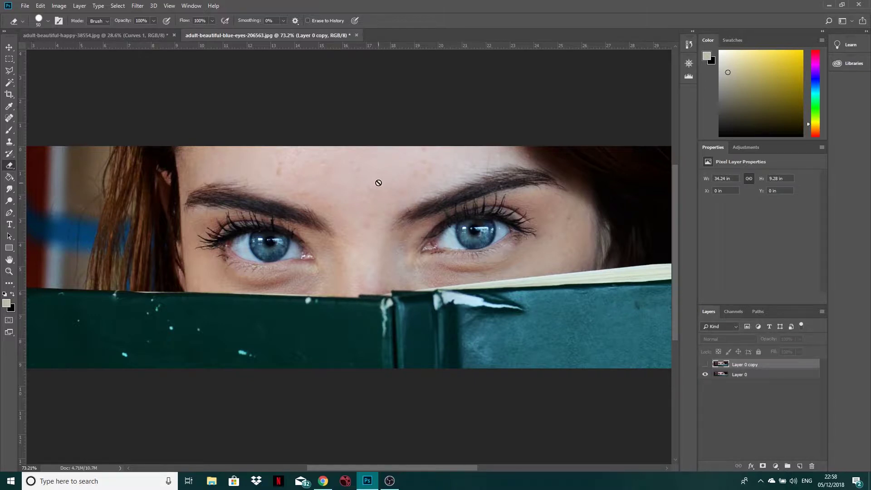
scroll(379, 179, "up", 2)
scroll(418, 182, "up", 1)
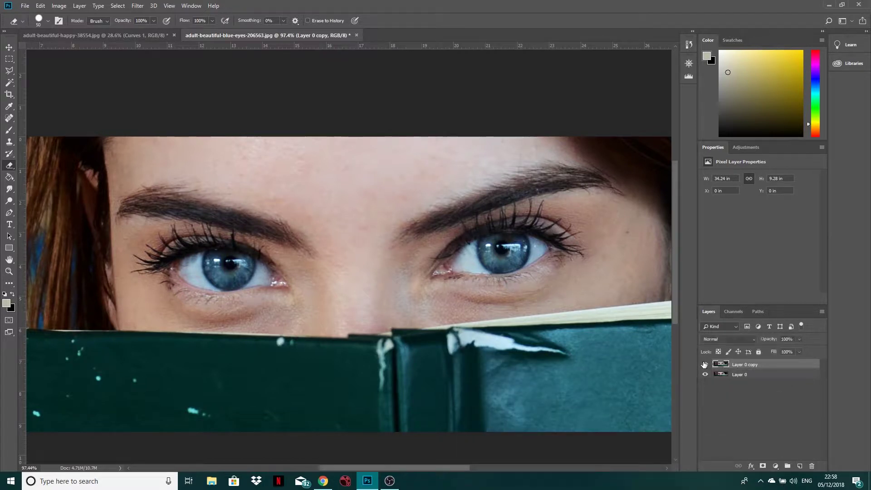
left_click(704, 364)
left_click(704, 365)
left_click(704, 364)
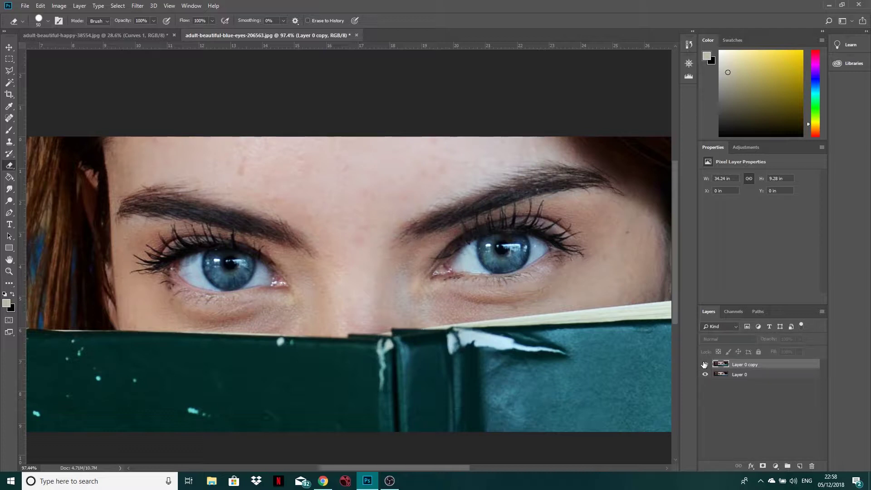
left_click(704, 365)
left_click(704, 364)
left_click_drag(743, 365, 791, 366)
left_click(704, 365)
left_click(705, 364)
left_click(705, 365)
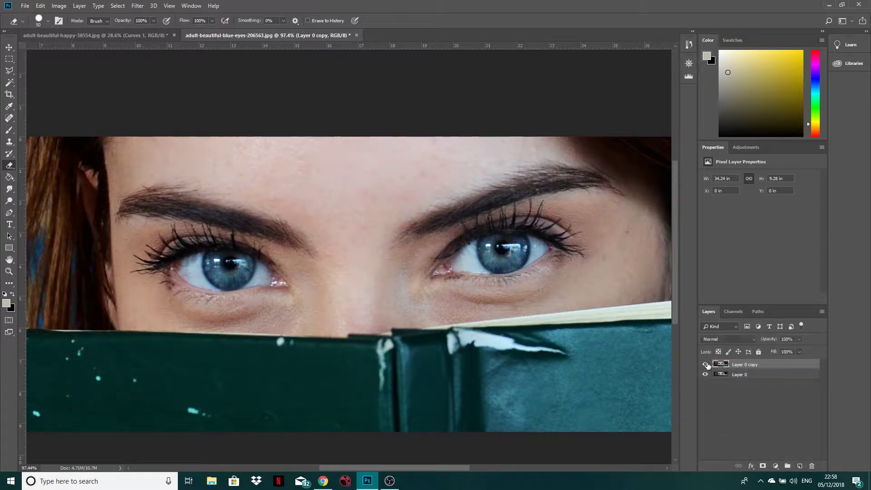
Step: Delete the Layer 0 copy layer and rename the remaining layer as BG
left_click_drag(755, 365, 811, 465)
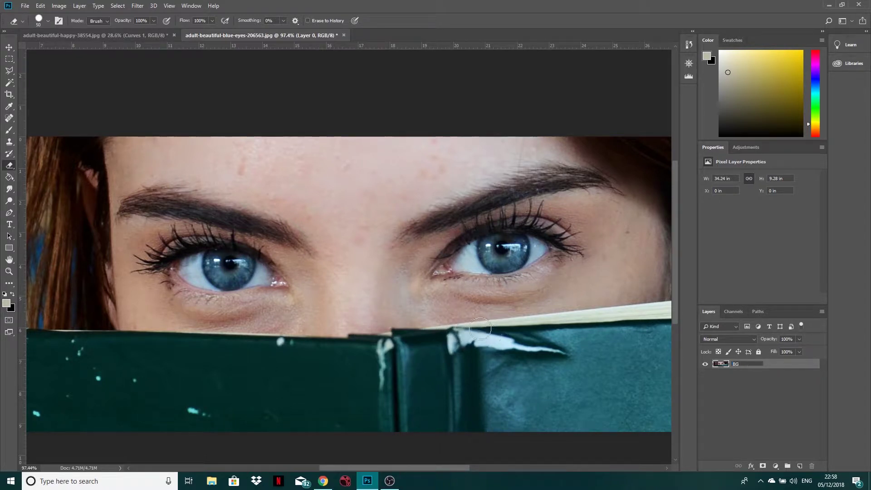
left_click(765, 407)
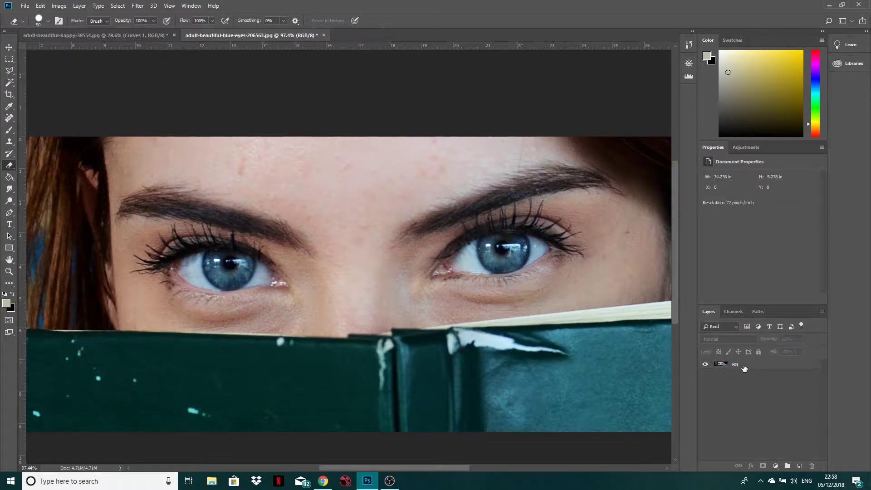
Step: Duplicate the BG layer and place the copy beneath the original in the layer stack
left_click_drag(744, 367, 801, 464)
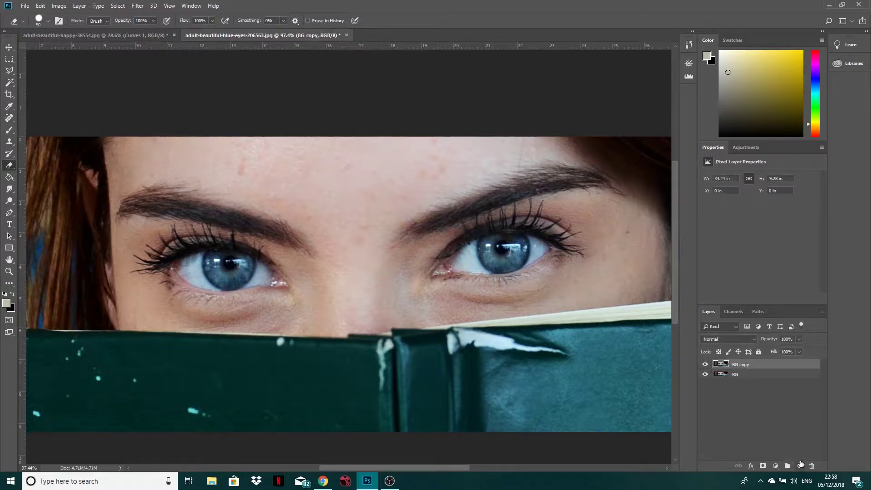
left_click(704, 375)
left_click_drag(741, 369, 739, 381)
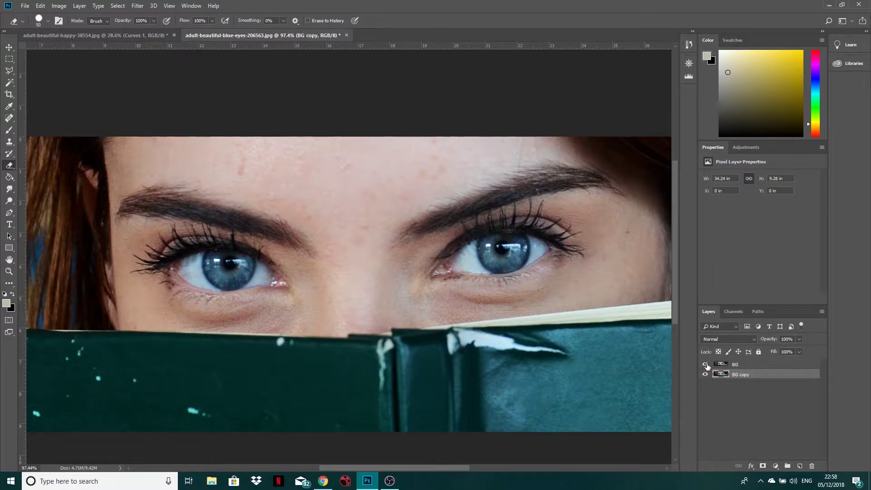
Step: Rename the upper BG layer as PHOTO and hide the BG copy layer
double_click(736, 365)
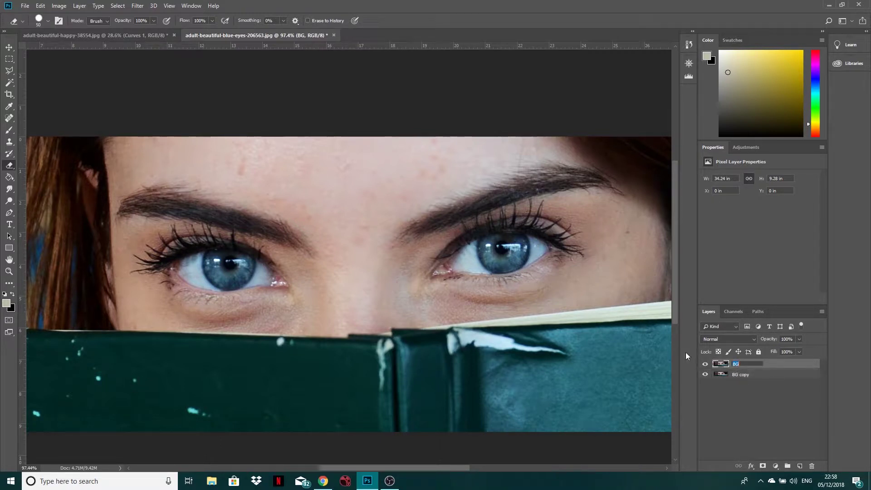
type("PHOTO")
left_click(719, 381)
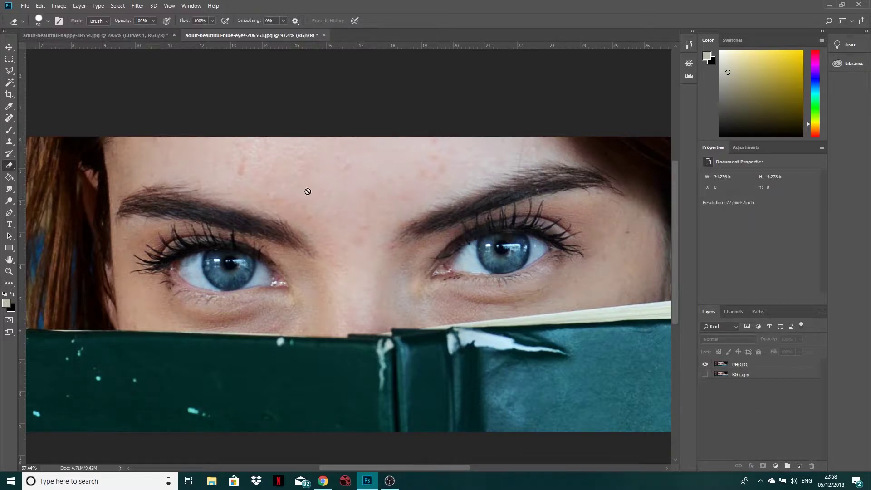
Step: Remove the blemishes above the left-hand eyebrow and at mid-forehead on the PHOTO layer with the Spot Healing Brush
left_click(12, 123)
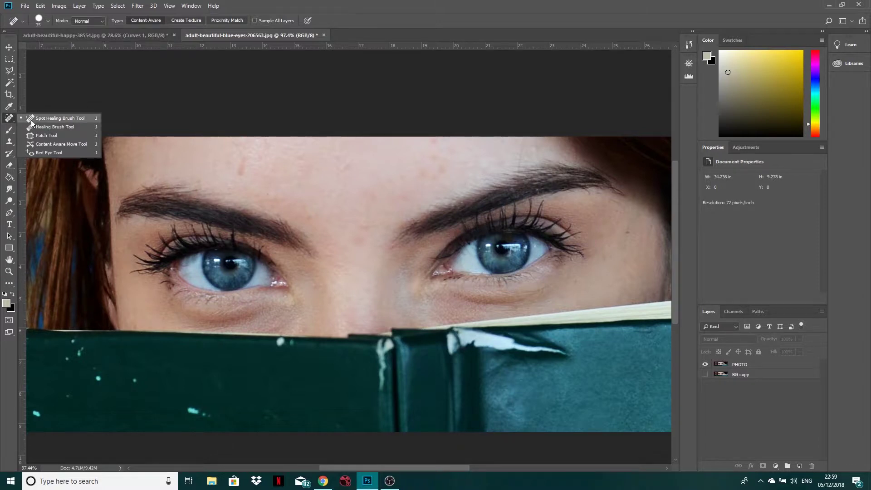
left_click(31, 120)
left_click(746, 365)
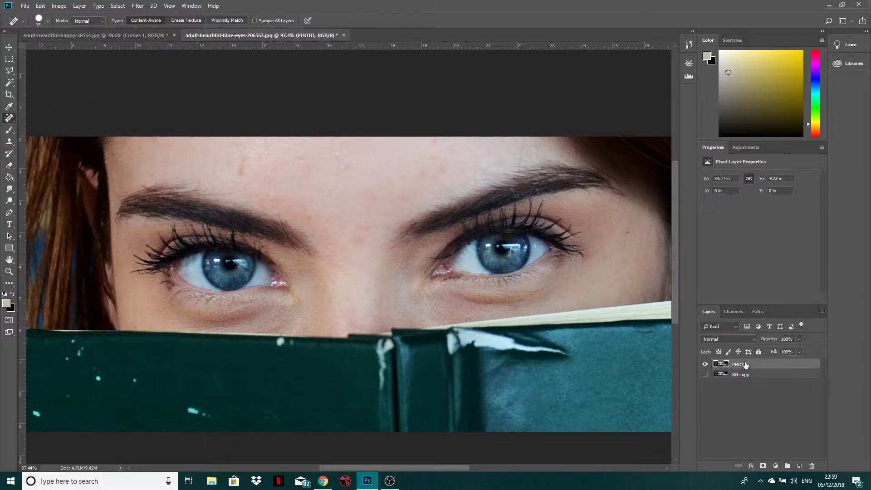
scroll(244, 176, "up", 4)
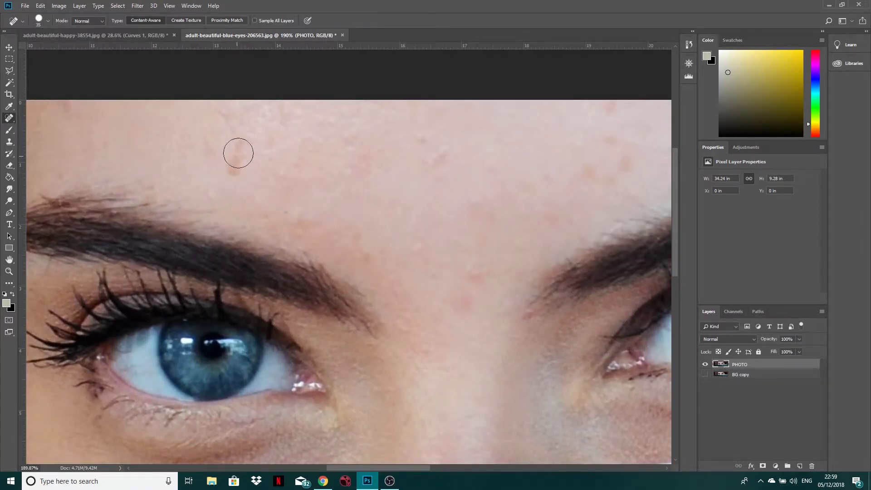
left_click_drag(239, 142, 233, 170)
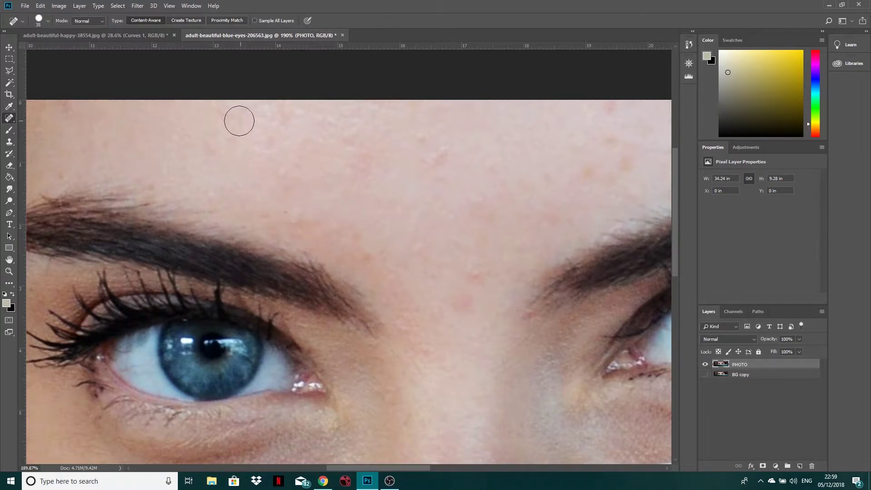
left_click(208, 144)
left_click_drag(443, 152, 420, 162)
Step: Heal the red spots above the right-hand eyebrow and between the eyebrows
left_click(581, 174)
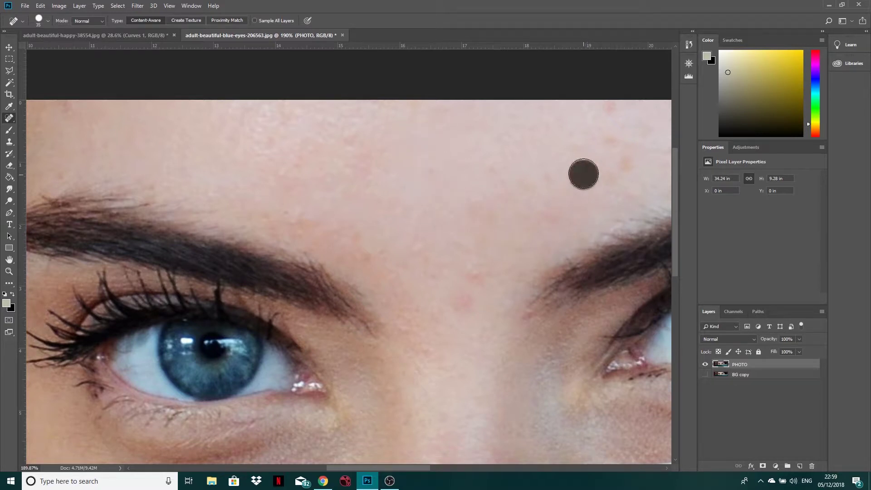
left_click(627, 166)
left_click_drag(617, 142, 602, 138)
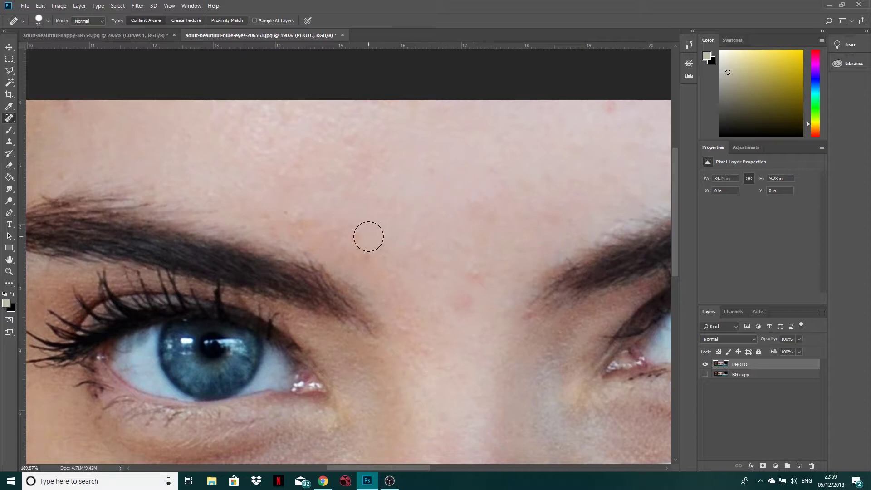
left_click(368, 251)
left_click_drag(461, 303, 481, 277)
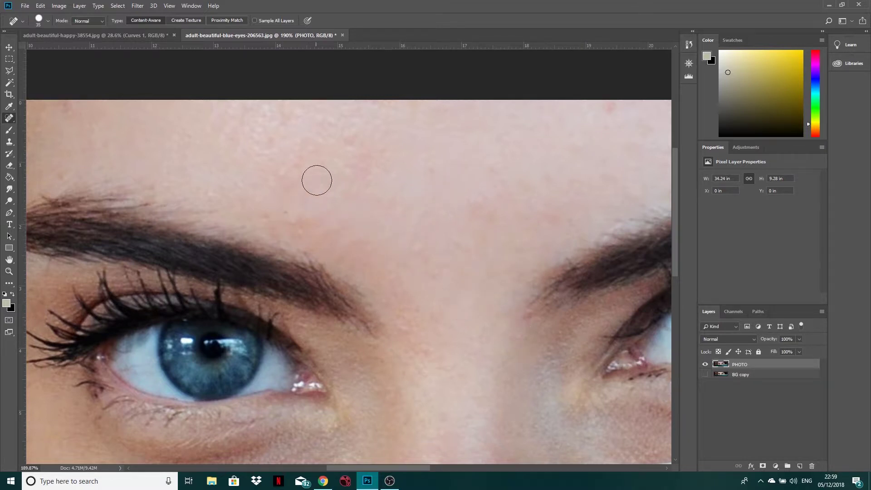
Step: Heal the uneven, reddish skin patches on the upper forehead above the inner end of the left-hand eyebrow
left_click(288, 116)
left_click(269, 139)
left_click(344, 144)
left_click(328, 148)
Step: Heal the small spots on the temple side of the forehead, between the left-hand eyebrow and the hairline
left_click_drag(166, 164, 348, 192)
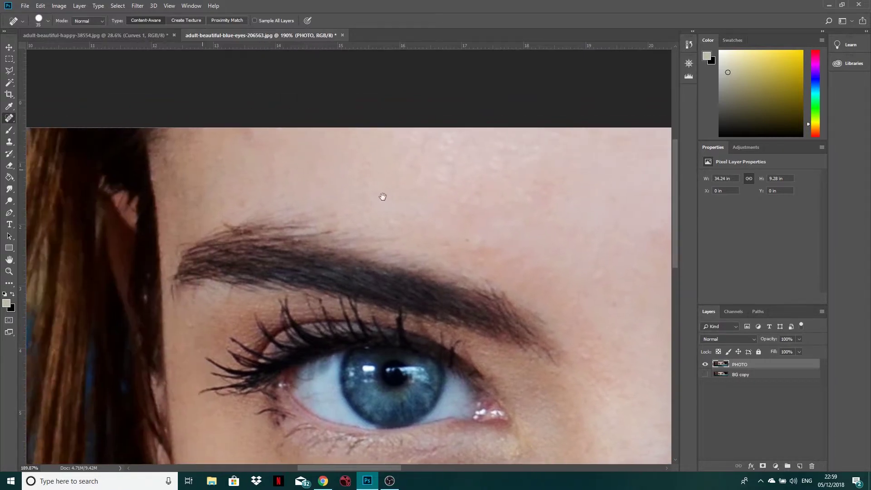
left_click(274, 174)
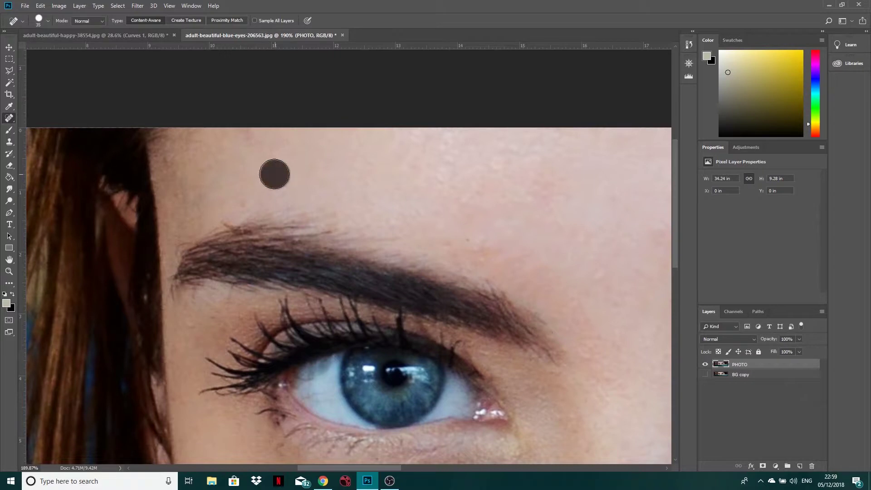
left_click(239, 201)
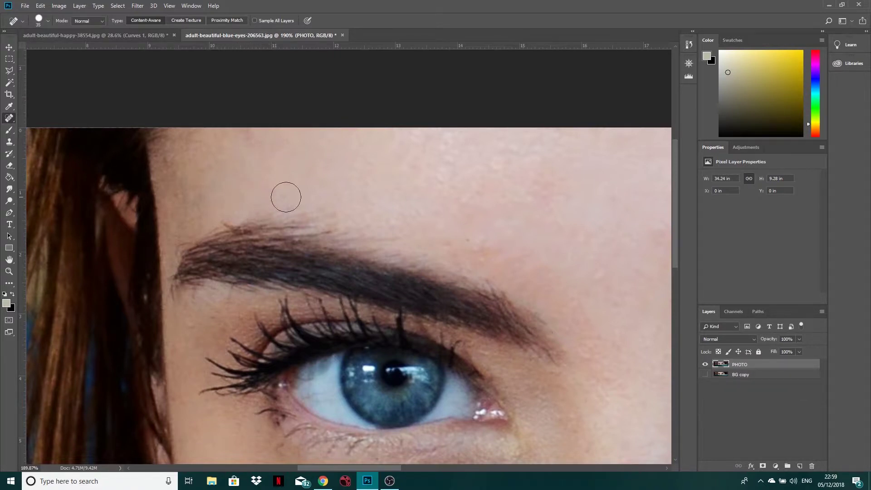
left_click(167, 162)
left_click(178, 192)
Step: Heal the spots and the stray hair line on the forehead above the right-hand eyebrow
left_click_drag(445, 211, 186, 238)
left_click_drag(380, 240, 219, 239)
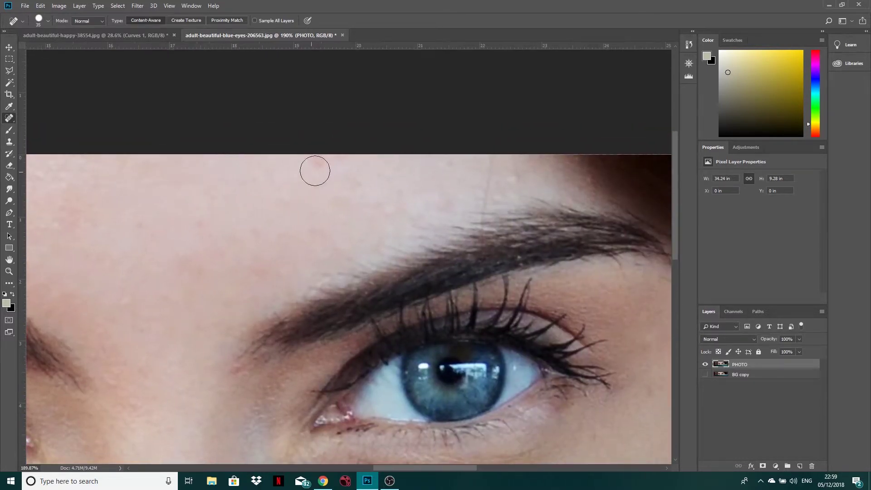
left_click(315, 162)
left_click(267, 259)
left_click(517, 176)
left_click_drag(490, 155, 483, 200)
Step: Heal the dark mole beside the right-hand eye and the marks below the outer end of its eyebrow
mouse_move(558, 268)
left_mouse_down()
mouse_move(471, 143)
mouse_move(469, 120)
left_mouse_up()
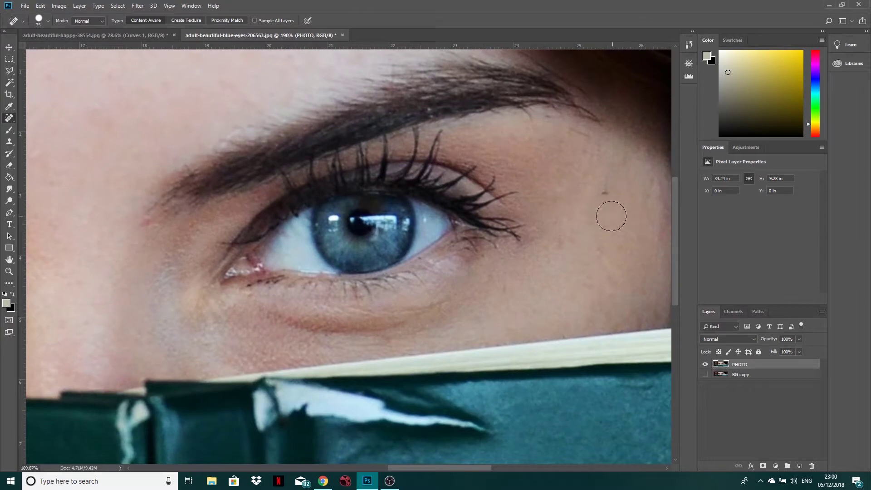
left_click_drag(603, 193, 606, 192)
left_click_drag(588, 142, 574, 137)
left_click(549, 126)
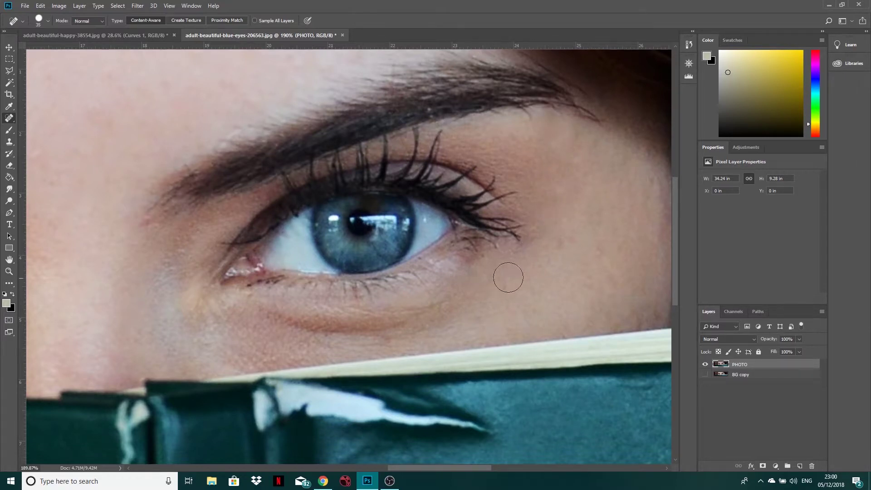
Step: Reduce the healing brush size to 25 and heal the remaining small marks on the skin around the right-hand eye
key("bracketleft")
left_click_drag(594, 243, 494, 220)
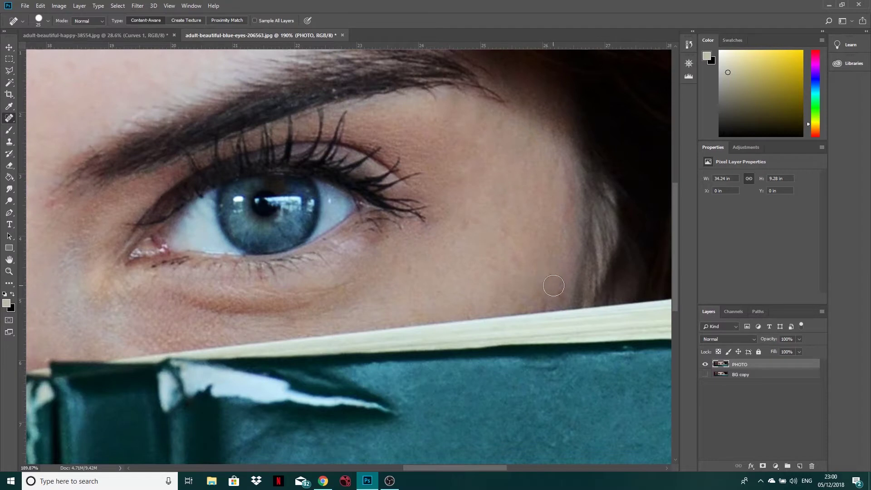
left_click(542, 301)
mouse_move(184, 274)
left_mouse_down()
mouse_move(287, 263)
mouse_move(260, 259)
mouse_move(268, 256)
left_mouse_up()
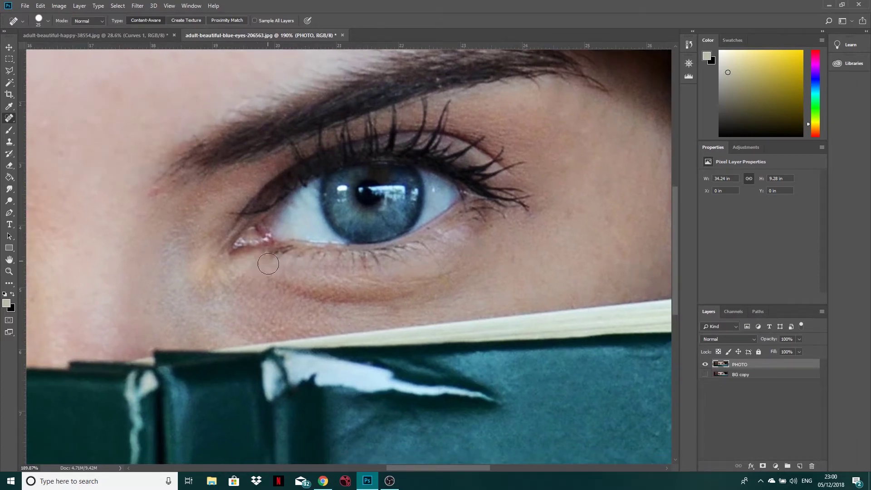
left_click(494, 230)
Step: Heal the small spots on the skin around the outer corner of the left-hand eye and below it
left_click_drag(95, 261, 500, 229)
left_click_drag(166, 306, 166, 306)
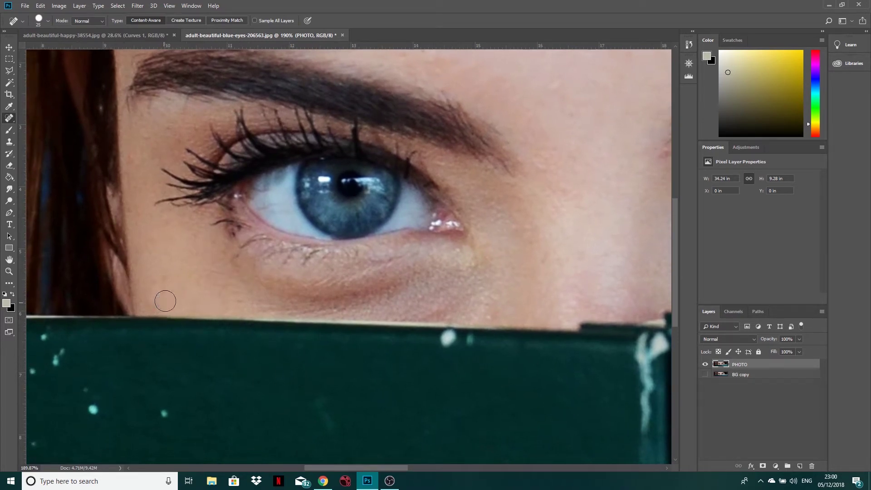
left_click(133, 207)
left_click(147, 143)
left_click(170, 128)
left_click(232, 261)
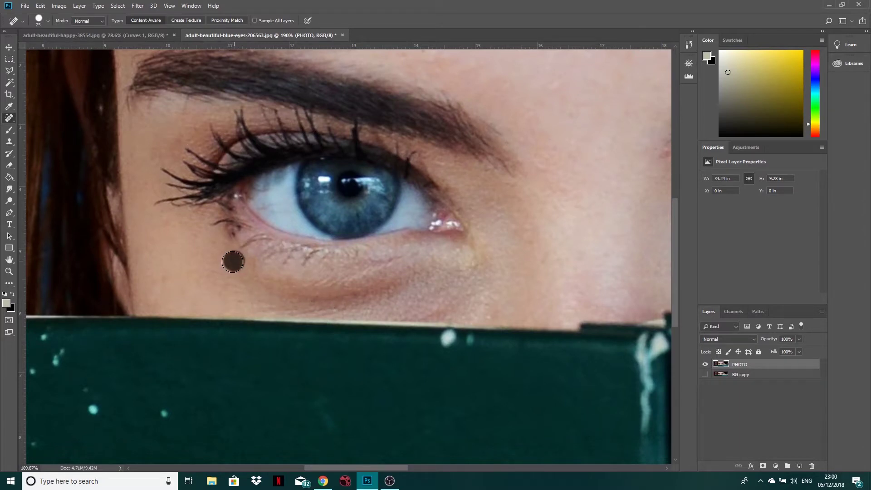
left_click(221, 251)
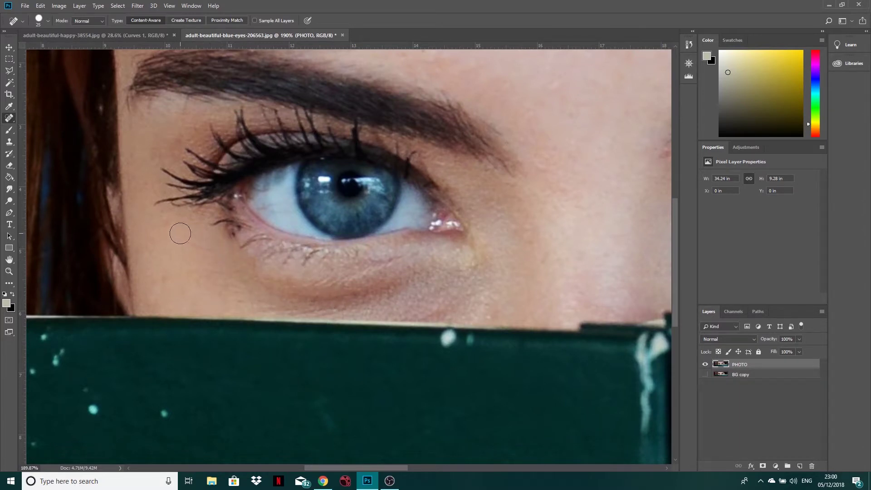
Step: Show the BG copy layer and toggle the PHOTO layer's visibility to compare the retouched skin with the original
scroll(487, 239, "down", 3)
scroll(490, 239, "down", 4)
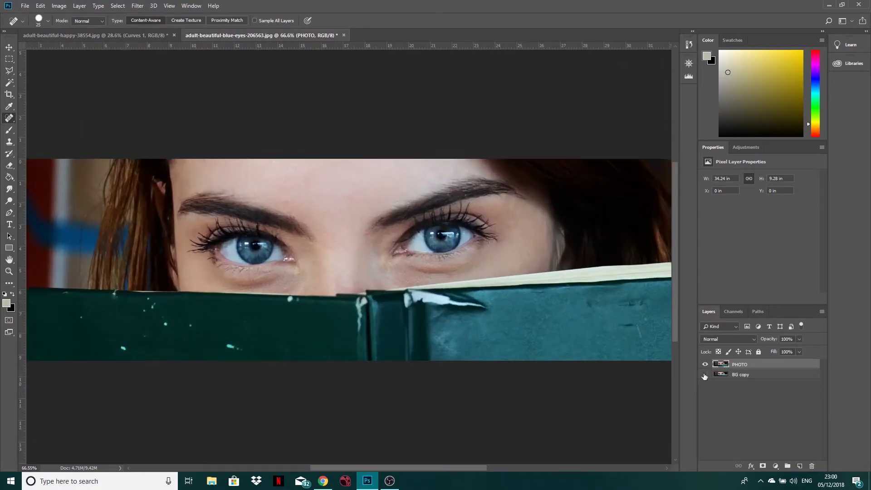
left_click(705, 364)
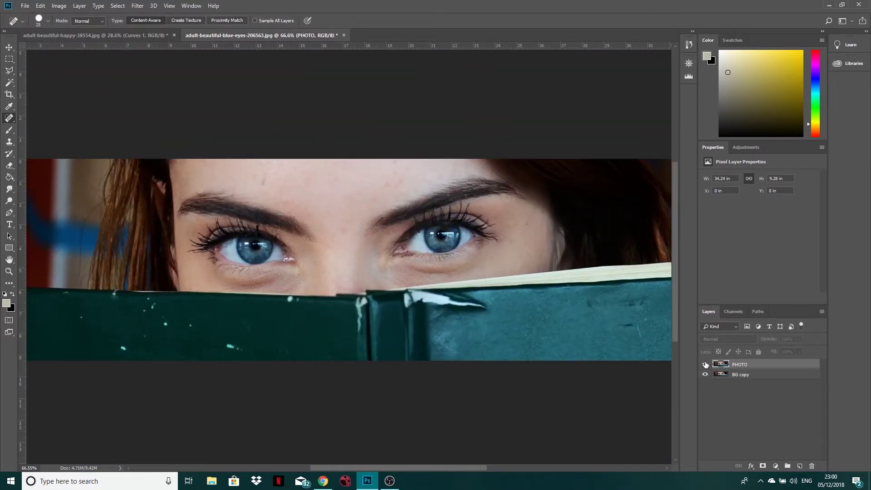
left_click(706, 364)
left_click(706, 364)
left_click(705, 364)
left_click(705, 364)
left_click(705, 364)
left_click(705, 364)
left_click(705, 365)
left_click(705, 365)
left_click(705, 364)
left_click(705, 364)
left_click(705, 364)
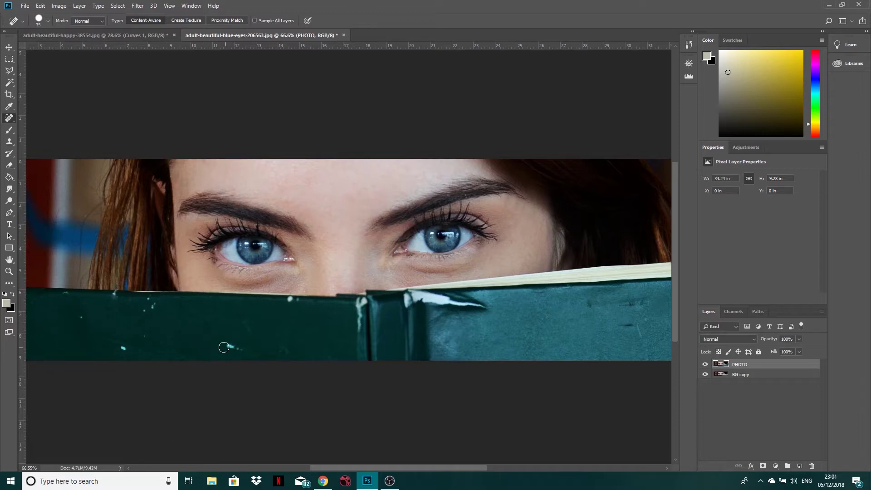
Step: Heal the paint specks on the book's dark left cover and the scuff marks on its lighter right cover
left_click_drag(223, 347, 301, 321)
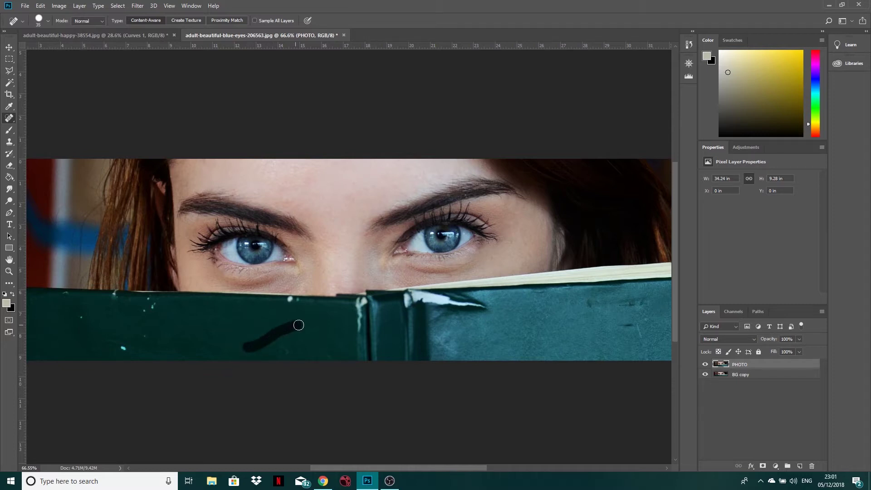
left_click_drag(289, 354, 291, 354)
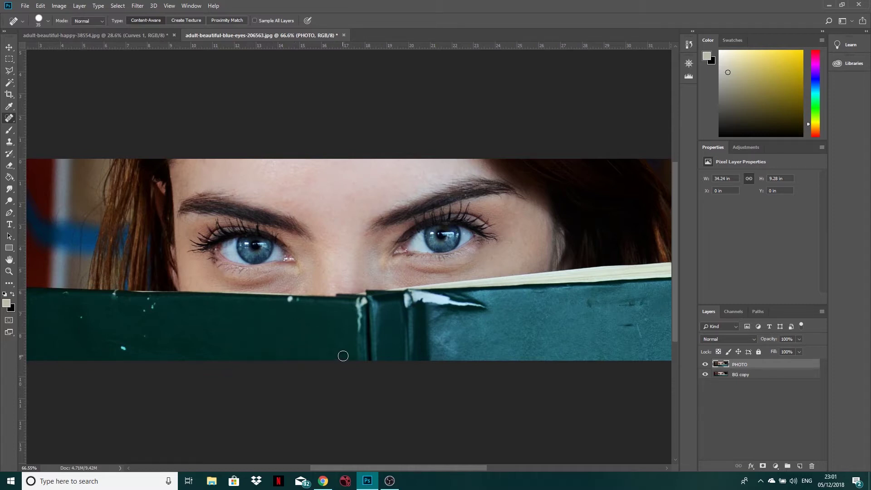
left_click_drag(124, 343, 105, 338)
mouse_move(602, 321)
left_mouse_down()
mouse_move(452, 318)
mouse_move(491, 319)
mouse_move(502, 330)
mouse_move(505, 313)
mouse_move(516, 336)
left_mouse_up()
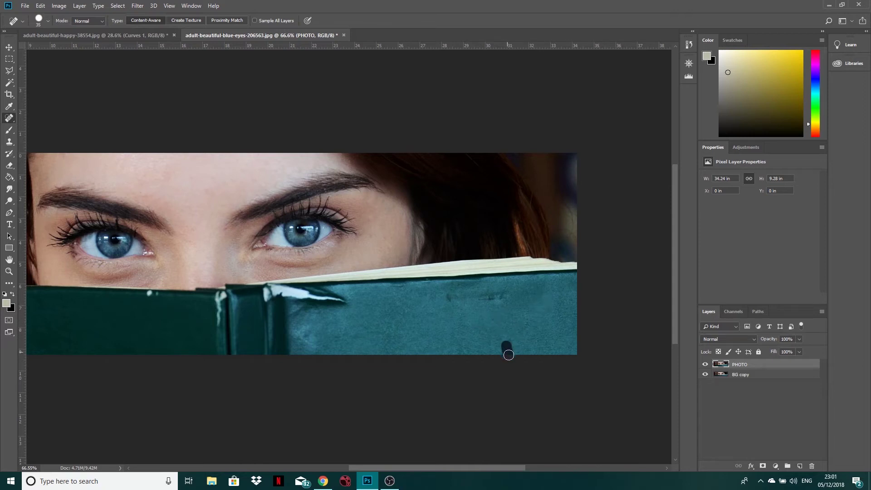
left_click_drag(450, 298, 514, 297)
Step: View the whole photo and toggle the PHOTO layer's visibility to compare the cleaned skin and book cover with the original
key("ctrl+minus")
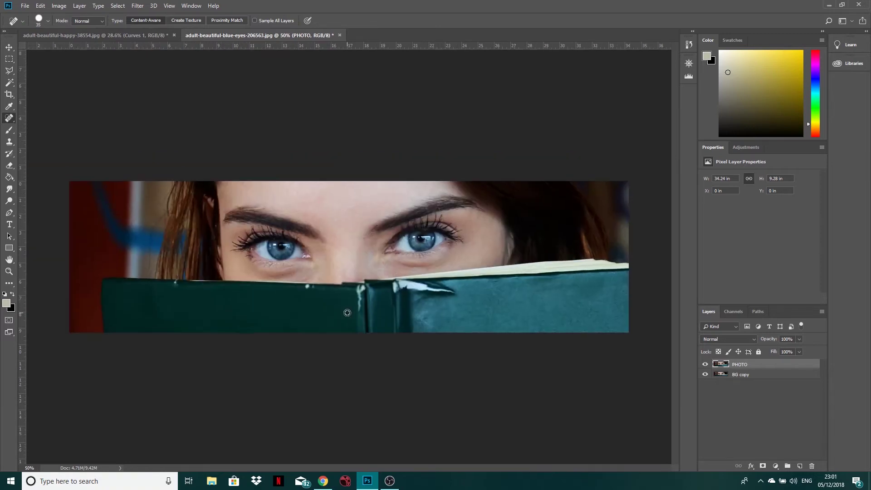
left_click(705, 364)
left_click(705, 366)
left_click(705, 365)
left_click(705, 365)
left_click(705, 365)
left_click(705, 365)
left_click(705, 365)
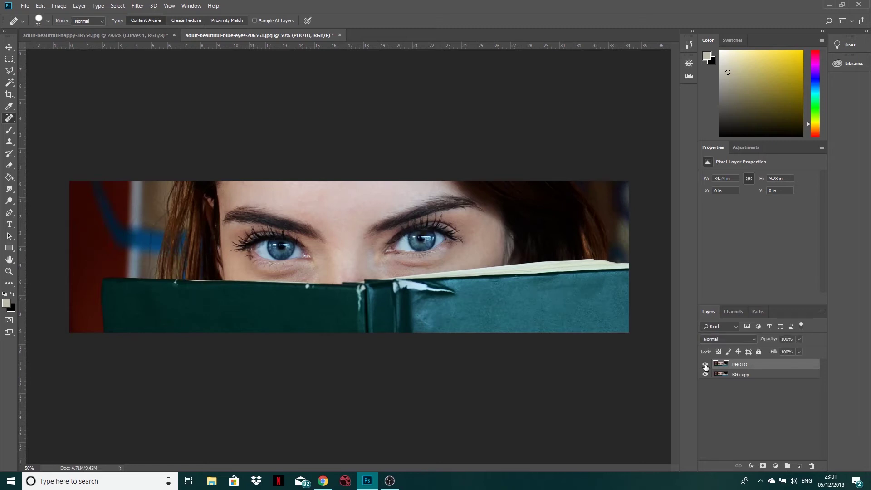